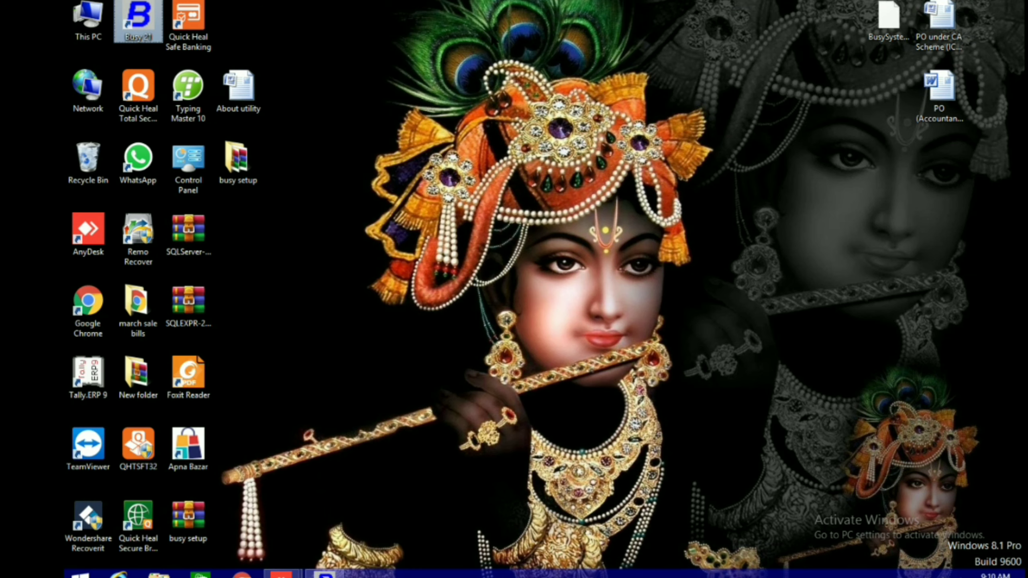
Switch to Busy and open the voucher configuration of the Main sales series
left_click(323, 574)
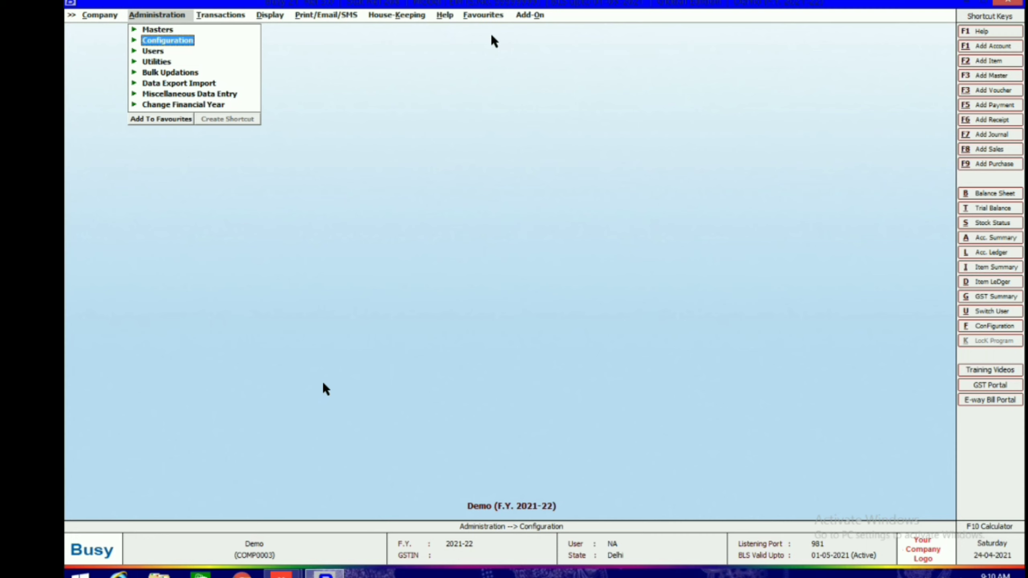
key("Return")
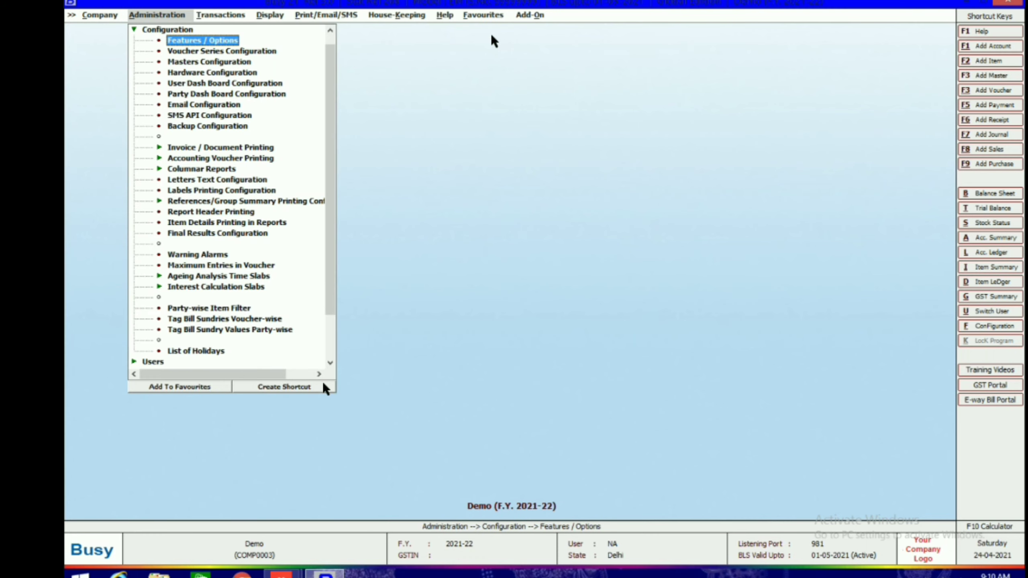
key("Down")
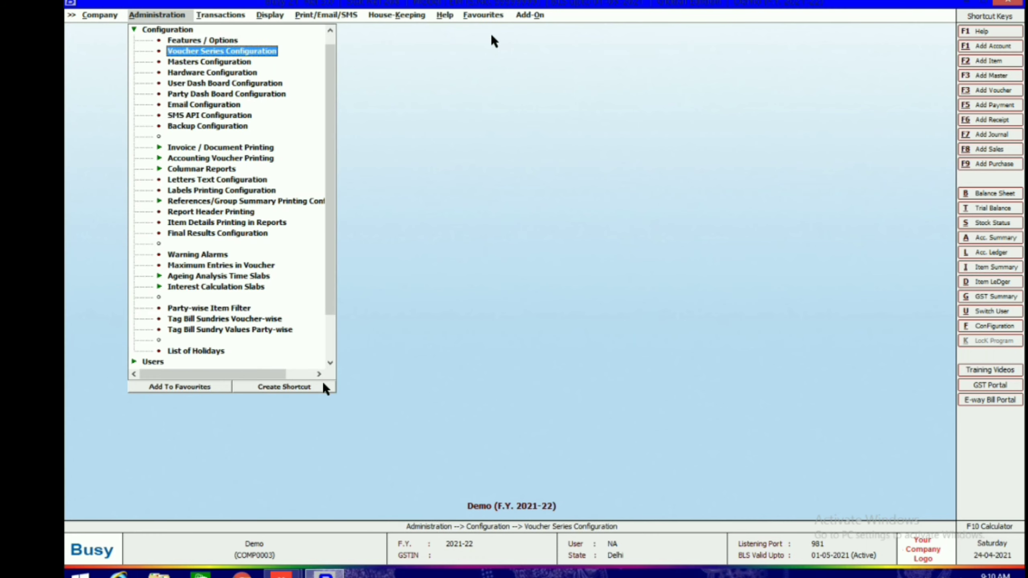
key("Return")
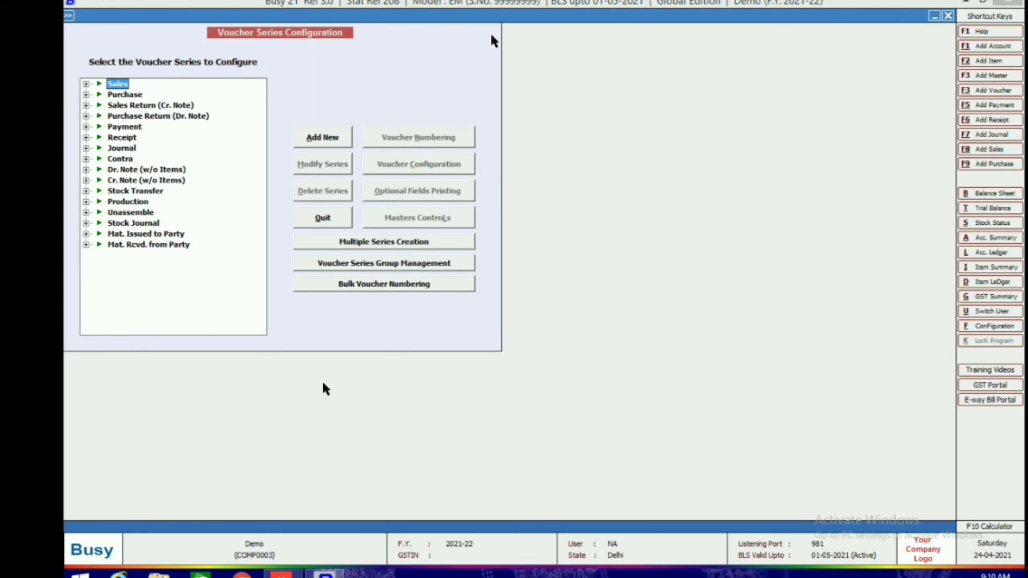
key("Right")
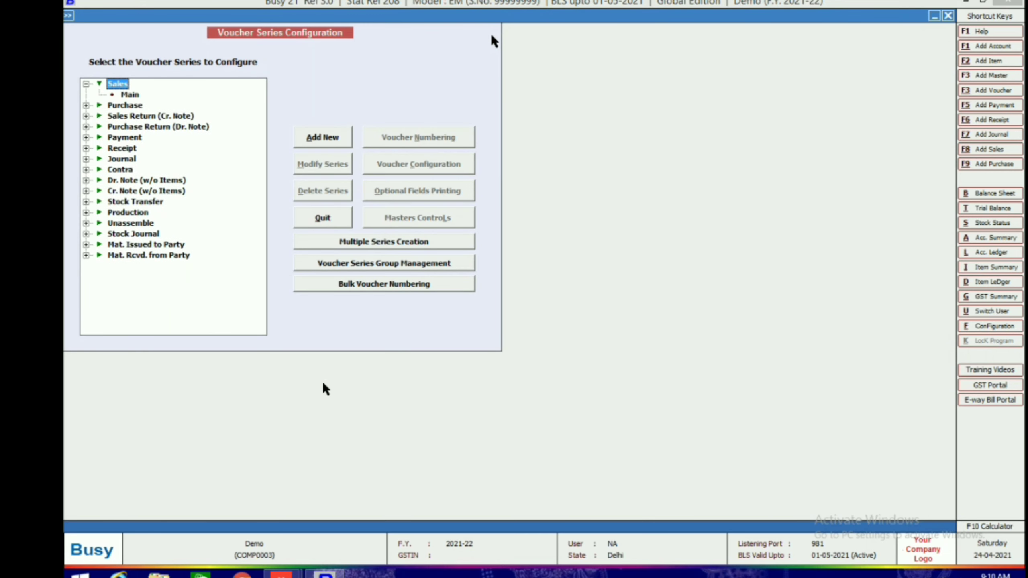
key("Down")
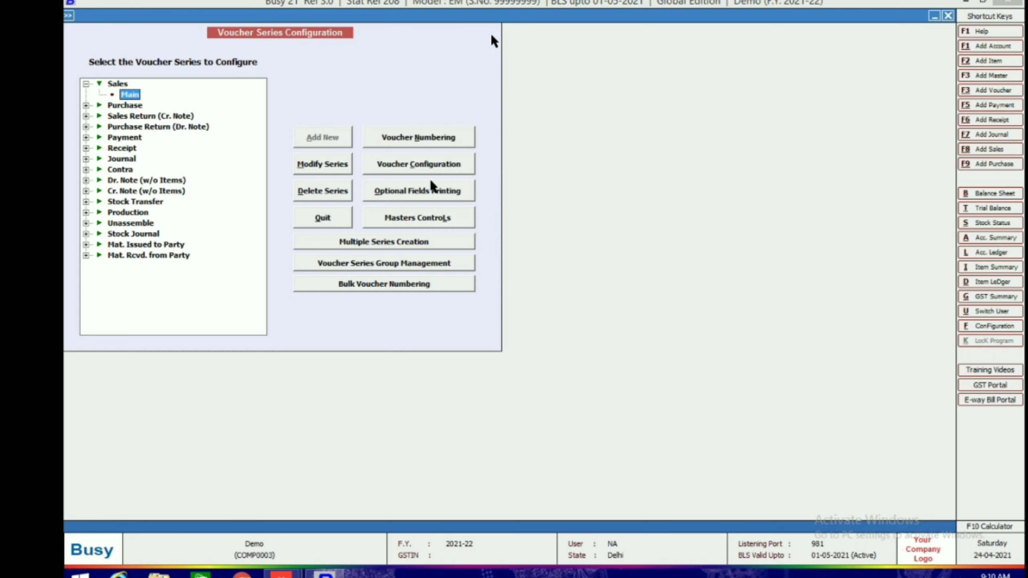
left_click(447, 163)
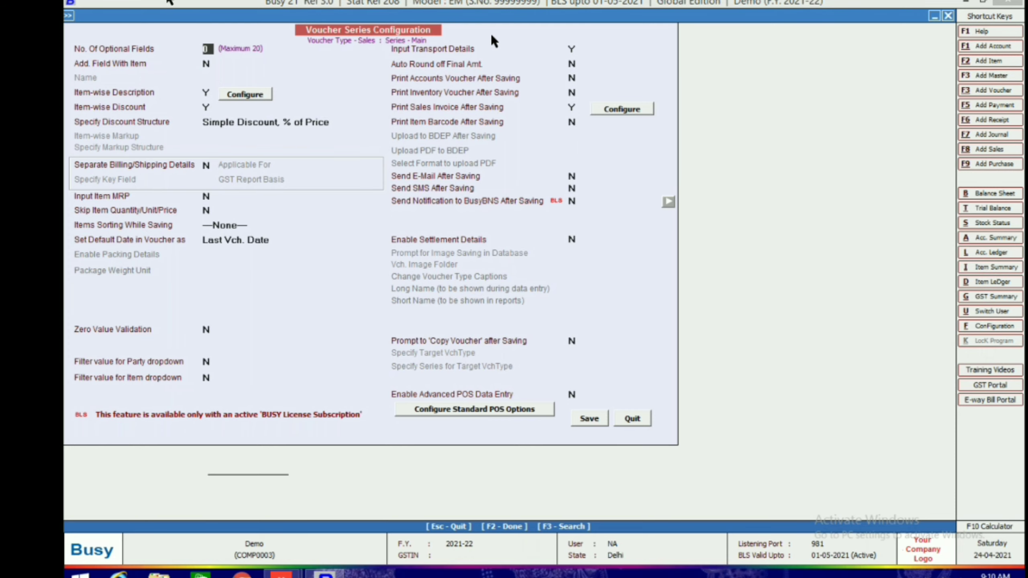
Save the Main sales series configuration with Item-wise Discount set to Y, and leave the series configuration
left_click(205, 107)
left_click(587, 419)
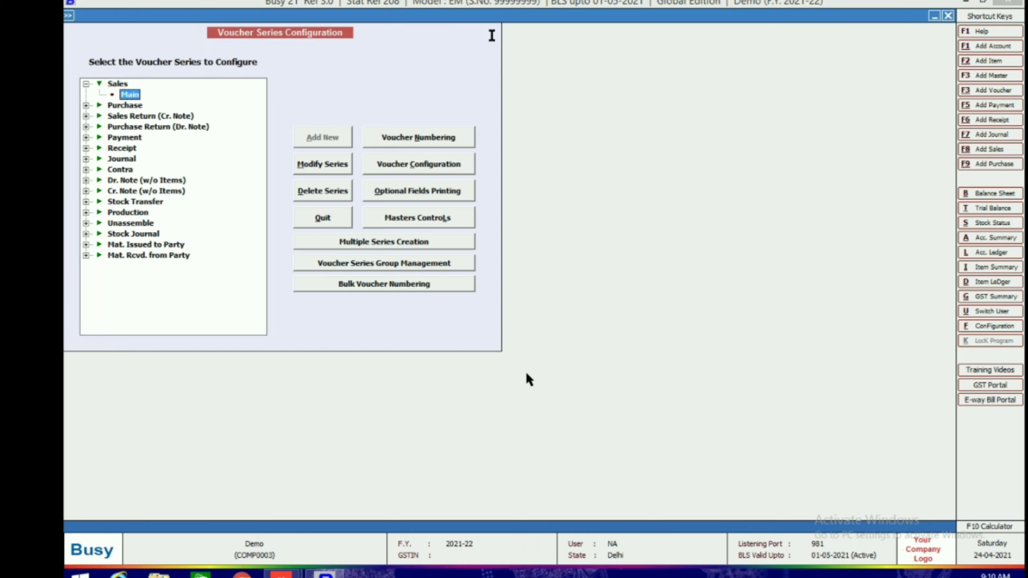
key("Escape")
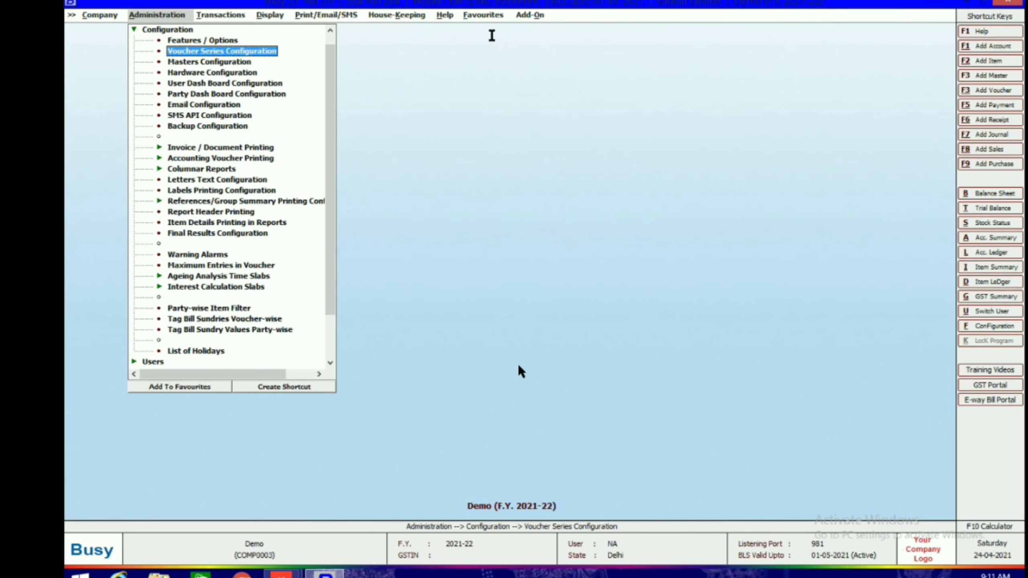
key("Escape")
Start a sales voucher in series Main dated 01-04-2021, with sale type L/GST-5%, party Busy Infotech Pvt. Ltd. and material centre Main Store
key("Up")
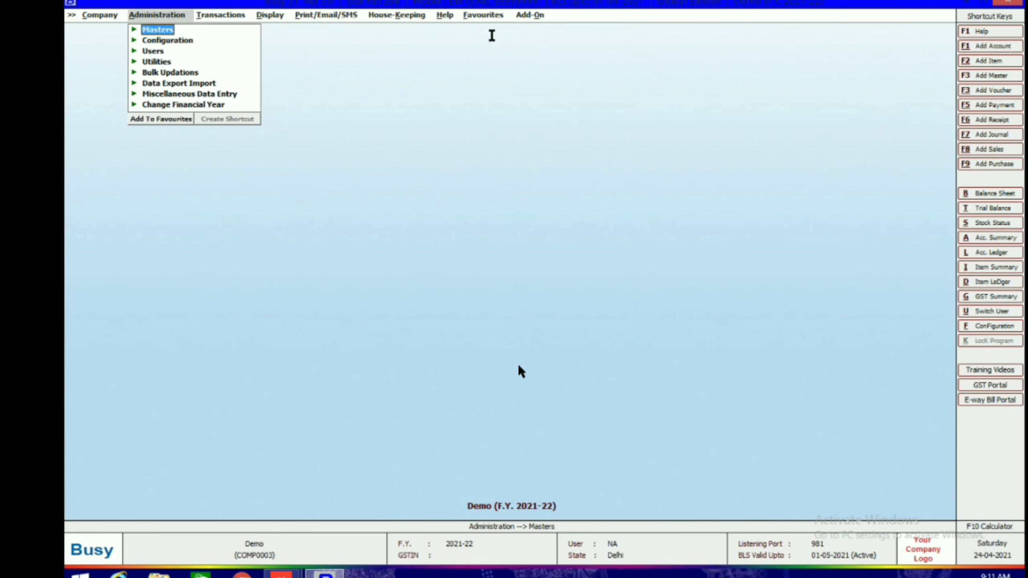
key("Right")
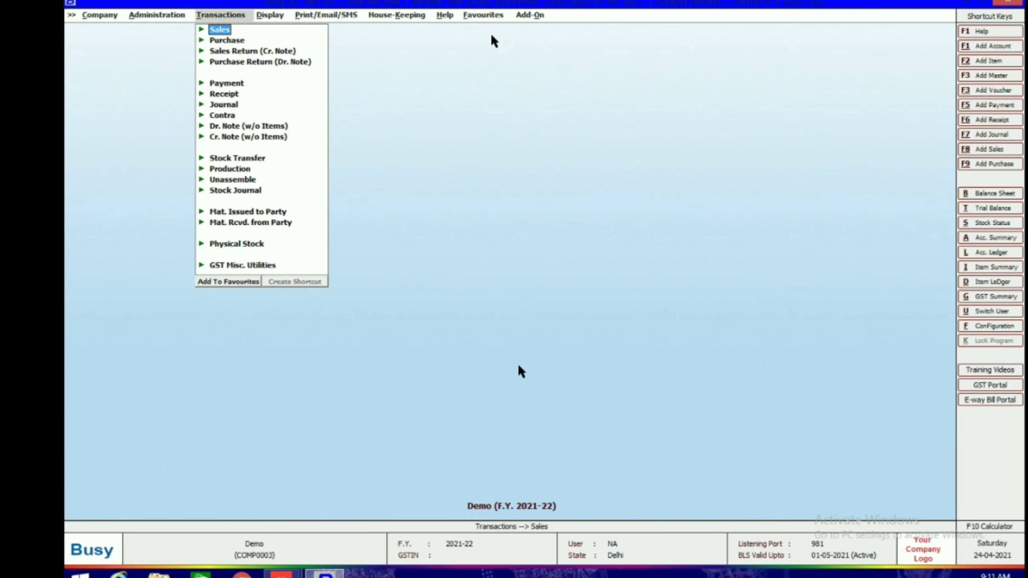
key("Return")
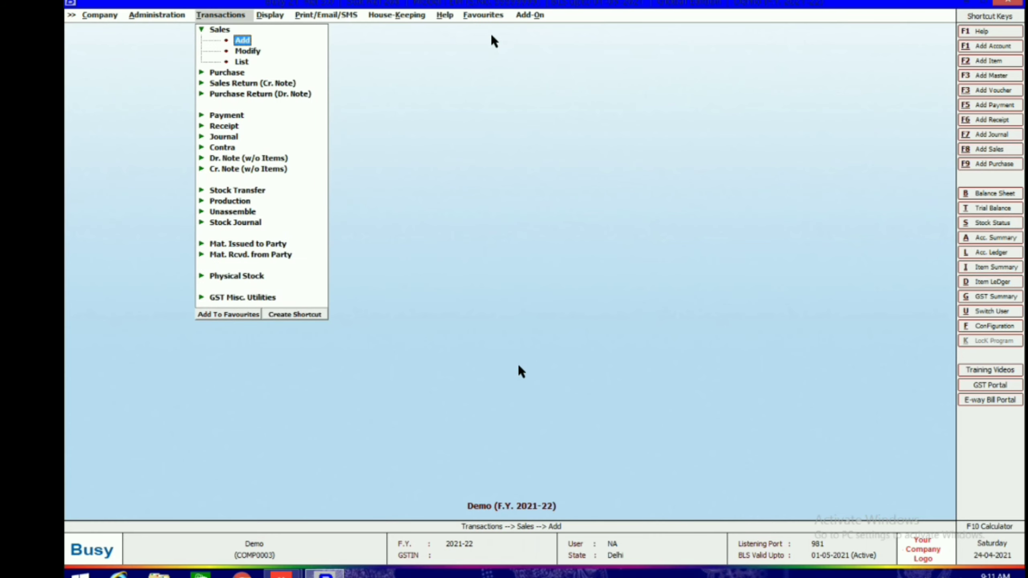
key("Return")
key("Return")
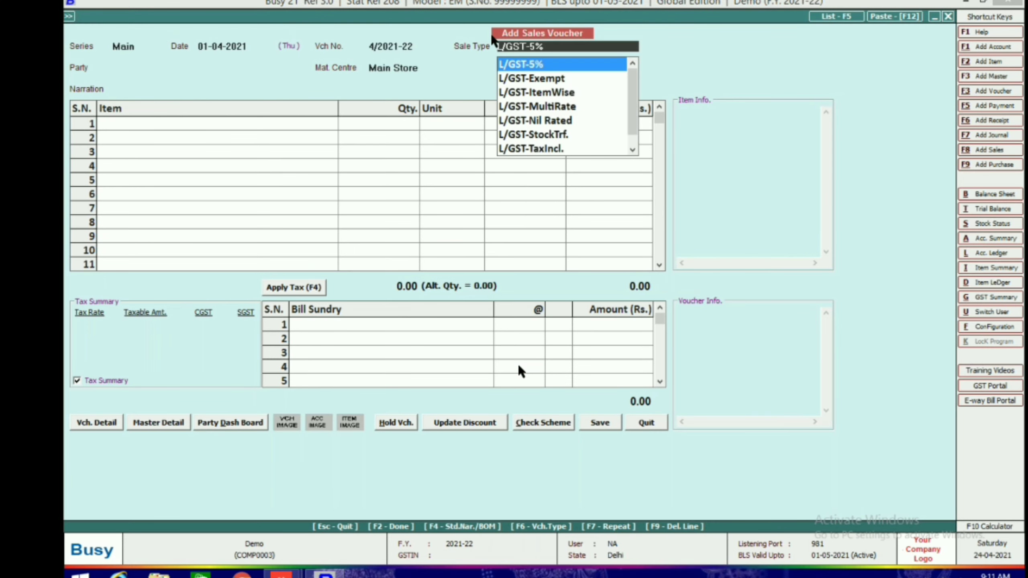
key("Return")
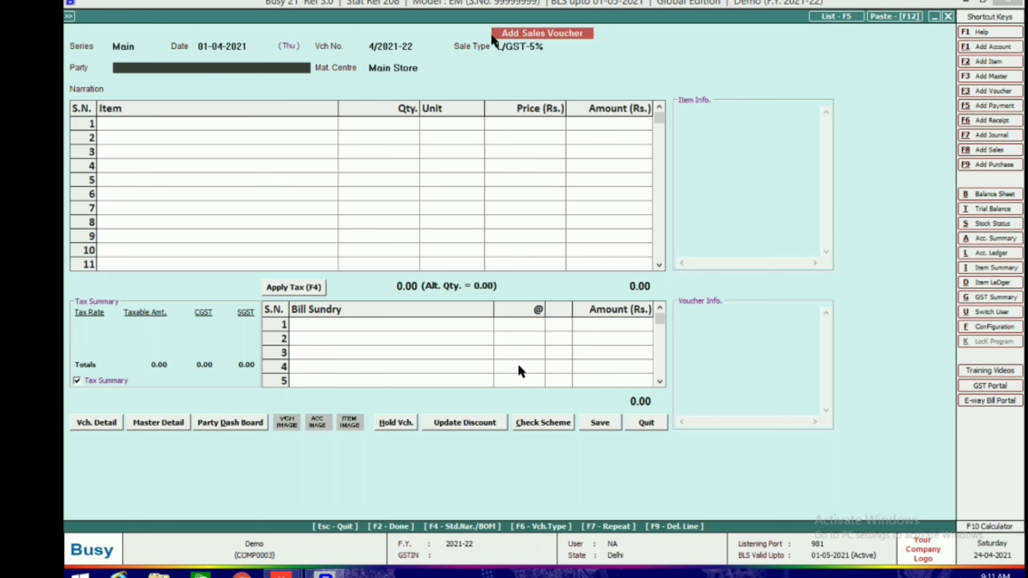
key("Return")
key("Return")
key("Return")
key("Return")
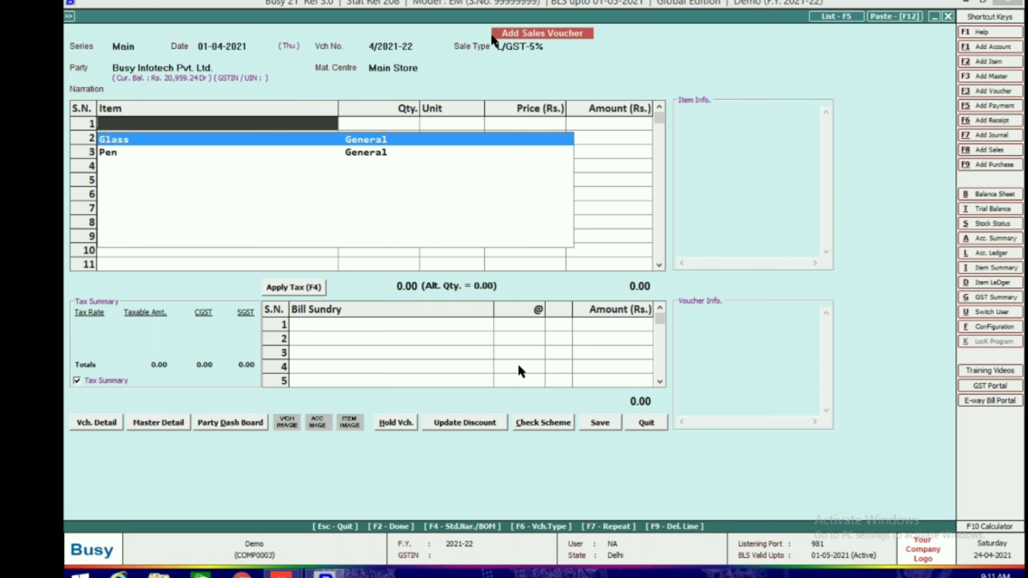
Add the item Glass without a description, with a quantity of 10 Pcs., accepting negative stock
key("Return")
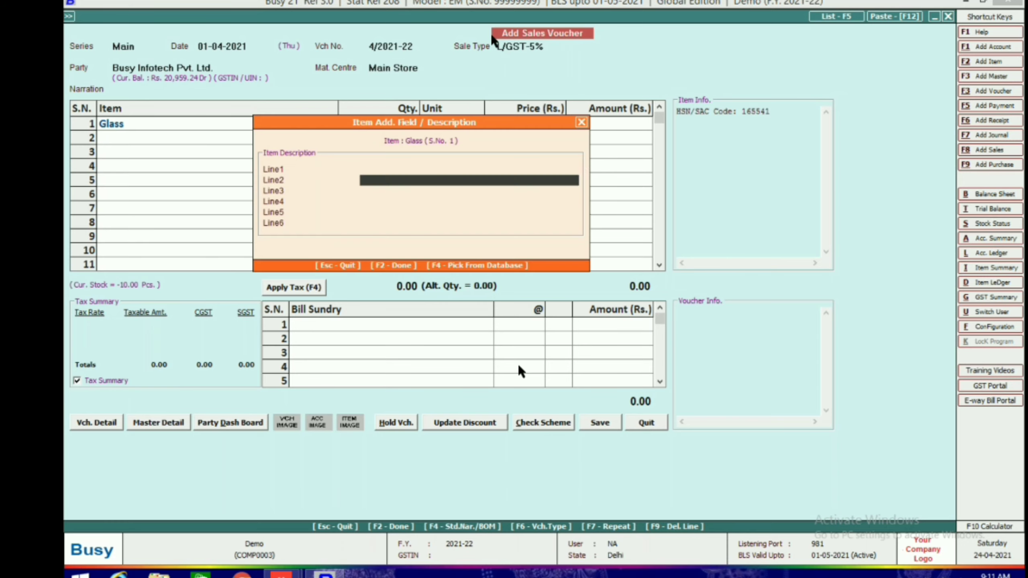
key("Return")
key("Return")
key("Return")
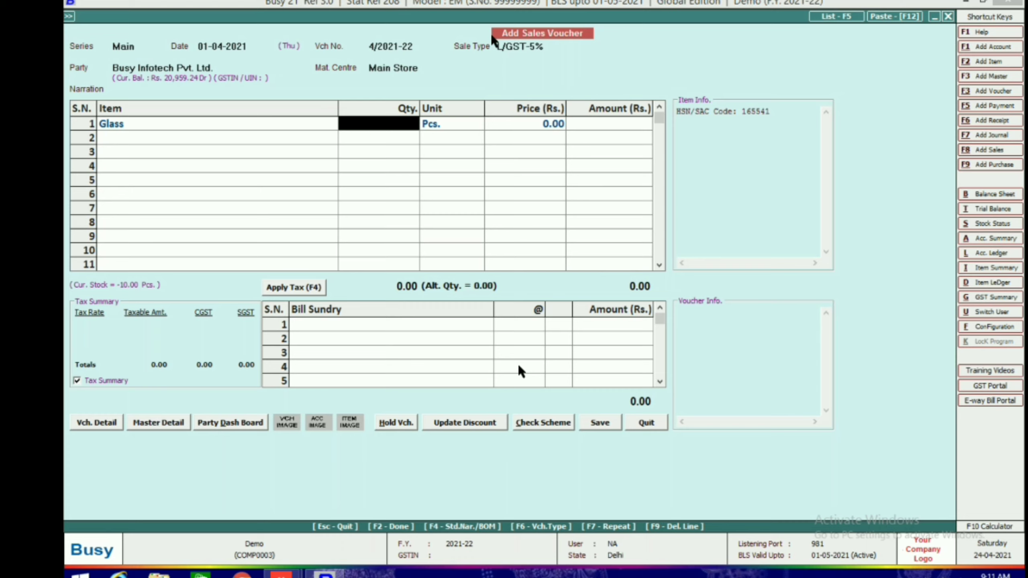
type("10")
key("Return")
key("Left")
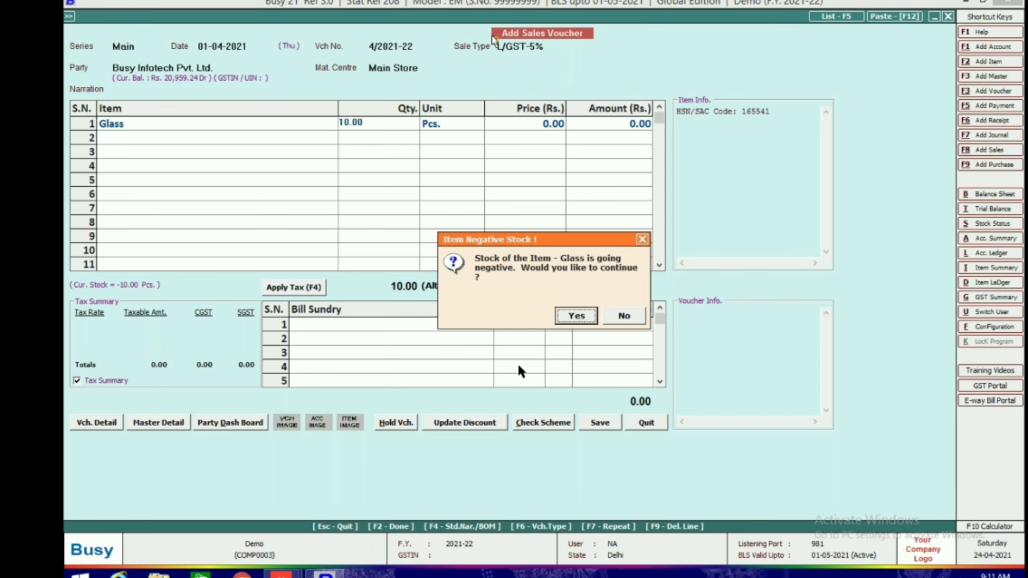
key("Return")
key("Return")
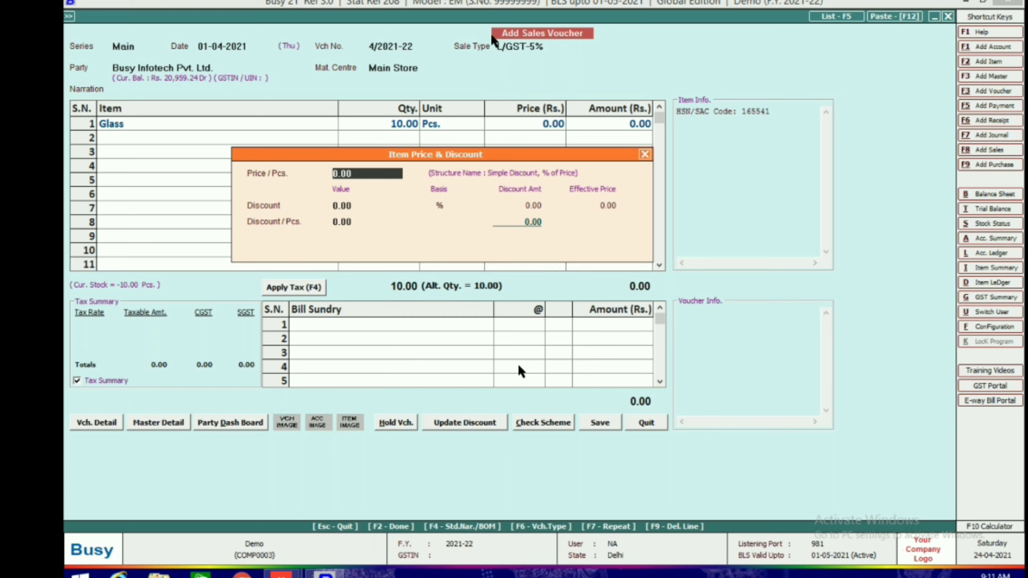
Set the Glass price to 150 per piece with a 10 % discount and complete the item line
type("150")
key("Return")
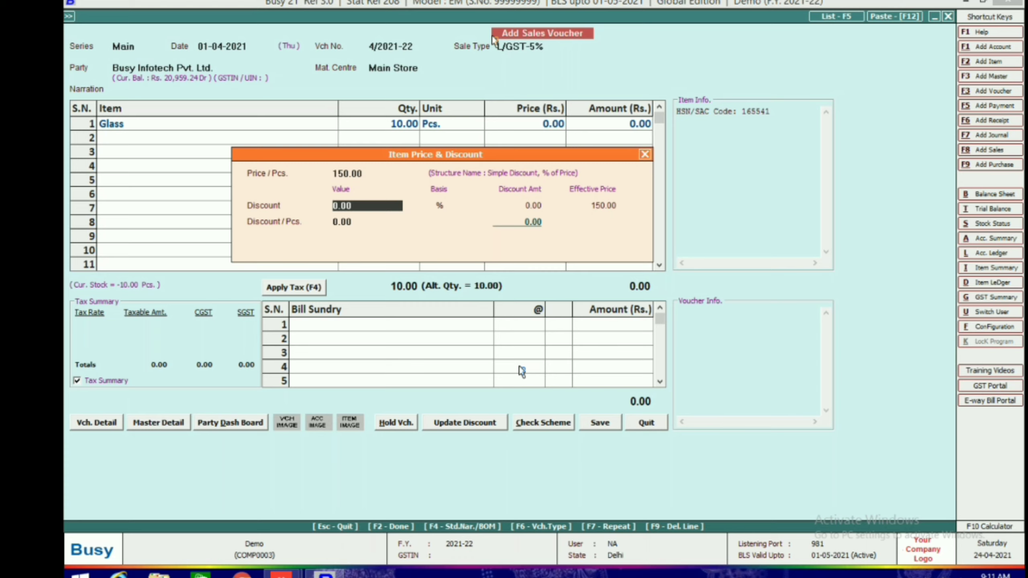
key("Return")
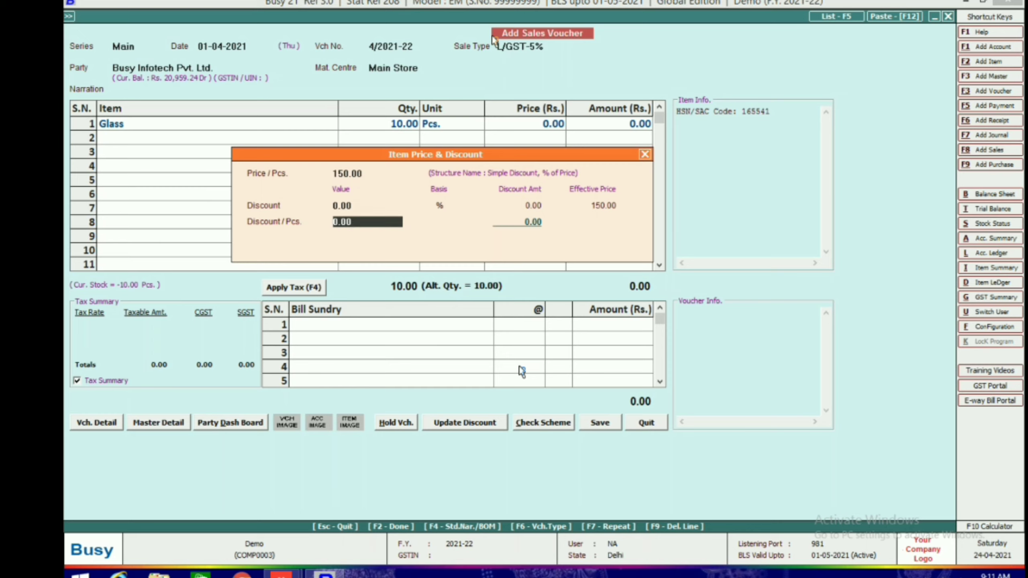
key("Up")
type("10")
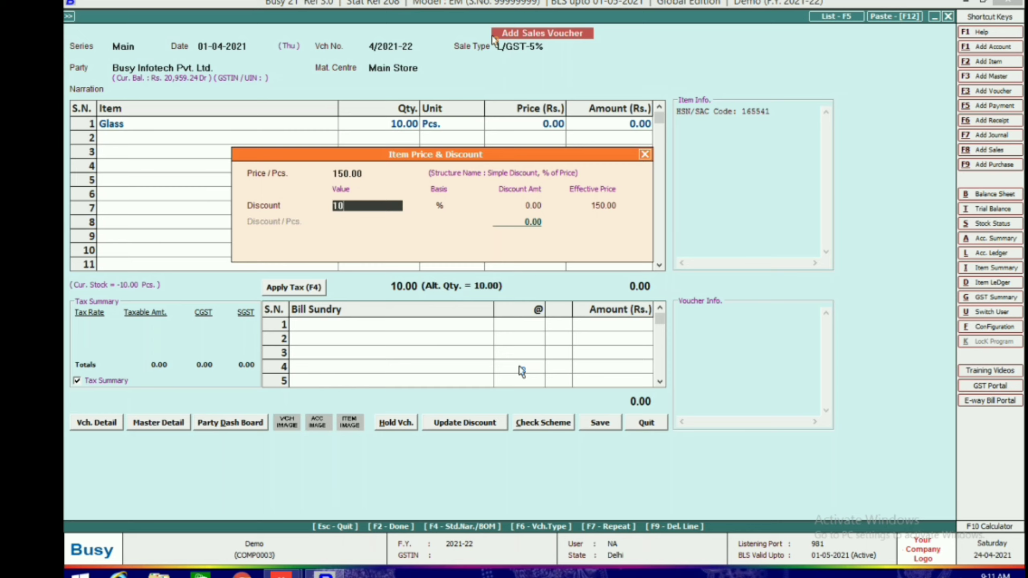
key("Return")
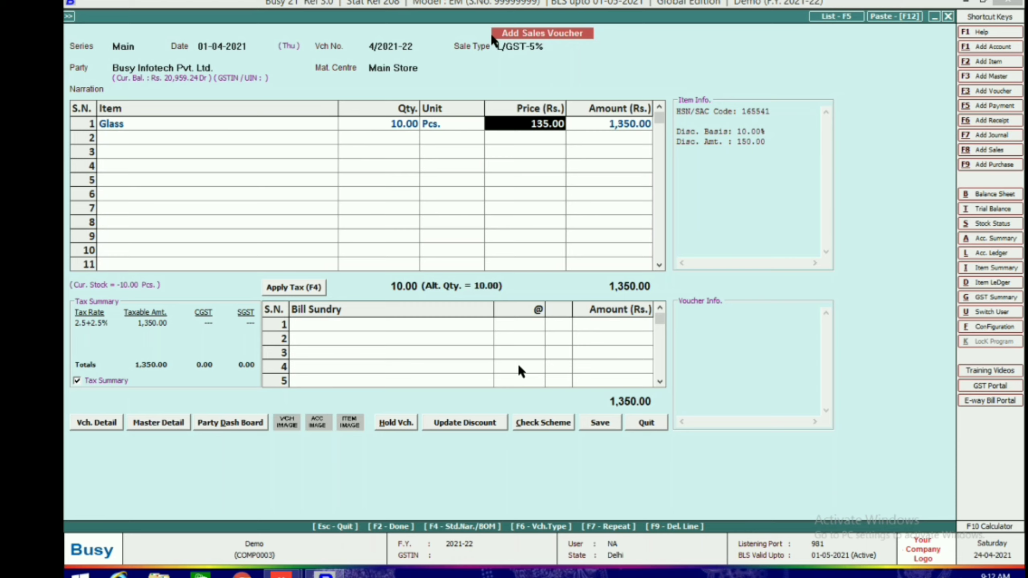
key("Return")
key("Return")
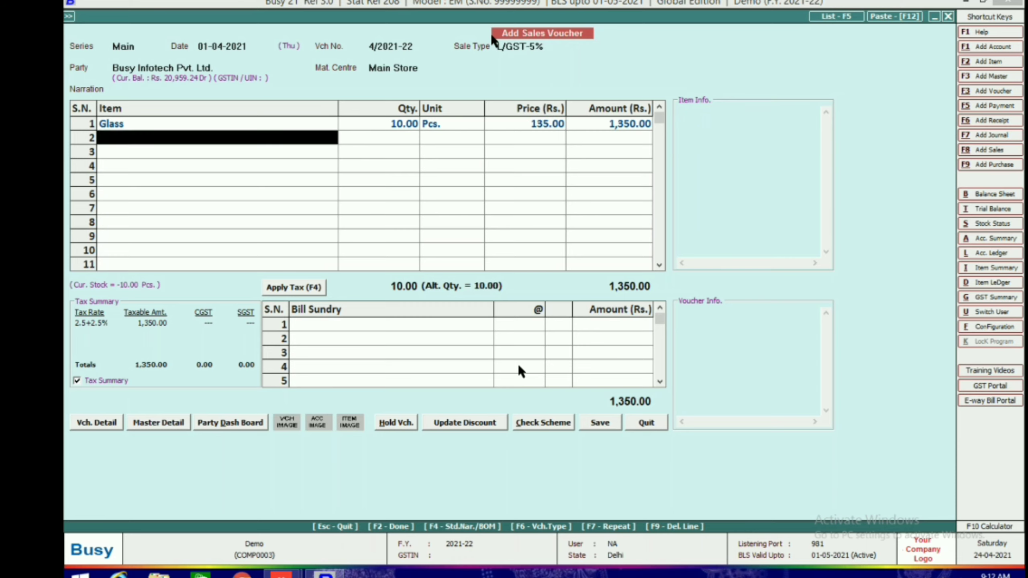
Add the item Pen on the second line without a description, quantity 10 Pcs., accepting negative stock
key("Down")
key("Return")
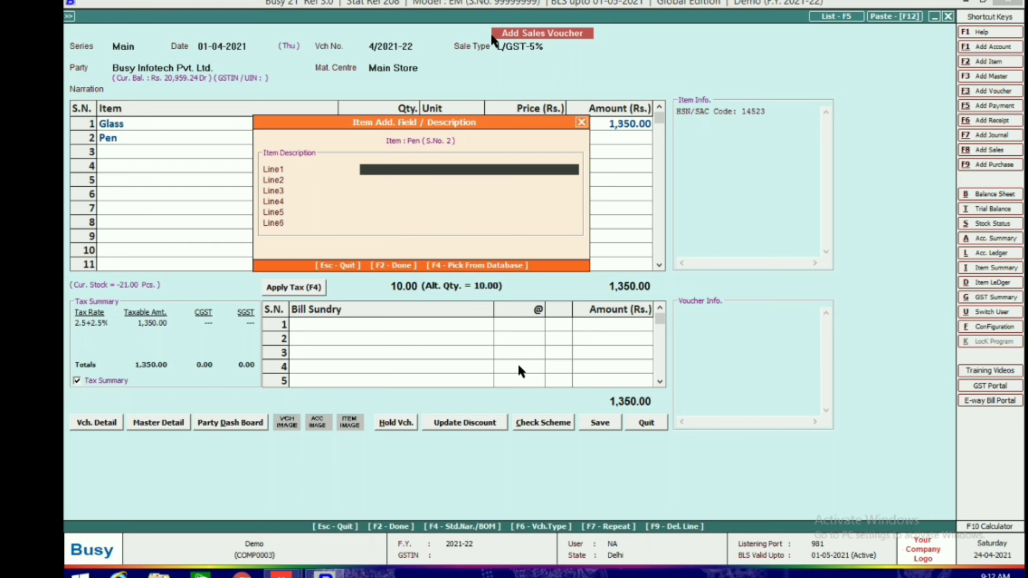
key("Return")
key("Return")
key("Return")
key("Return")
key("Return")
key("Return")
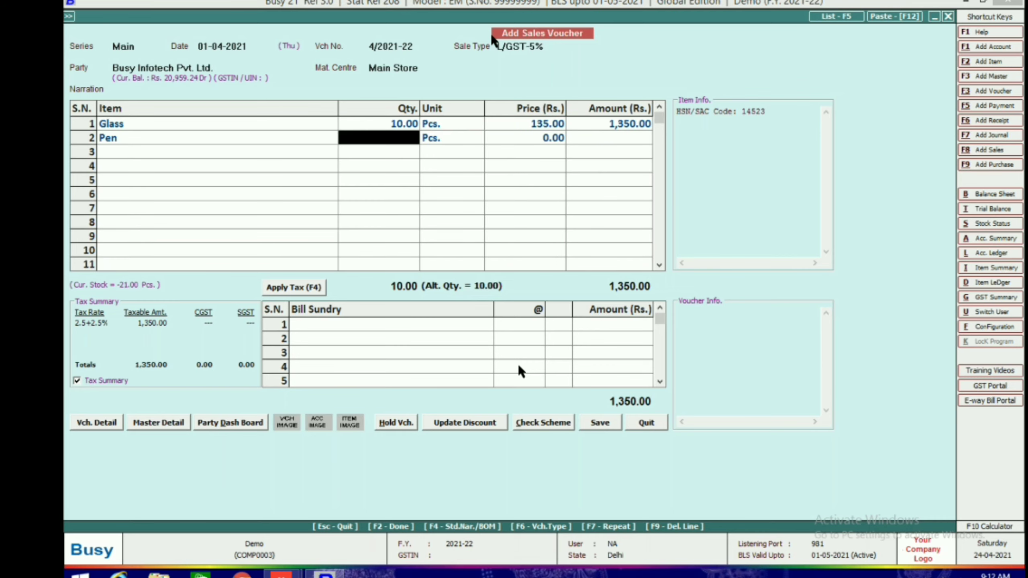
type("10")
key("Return")
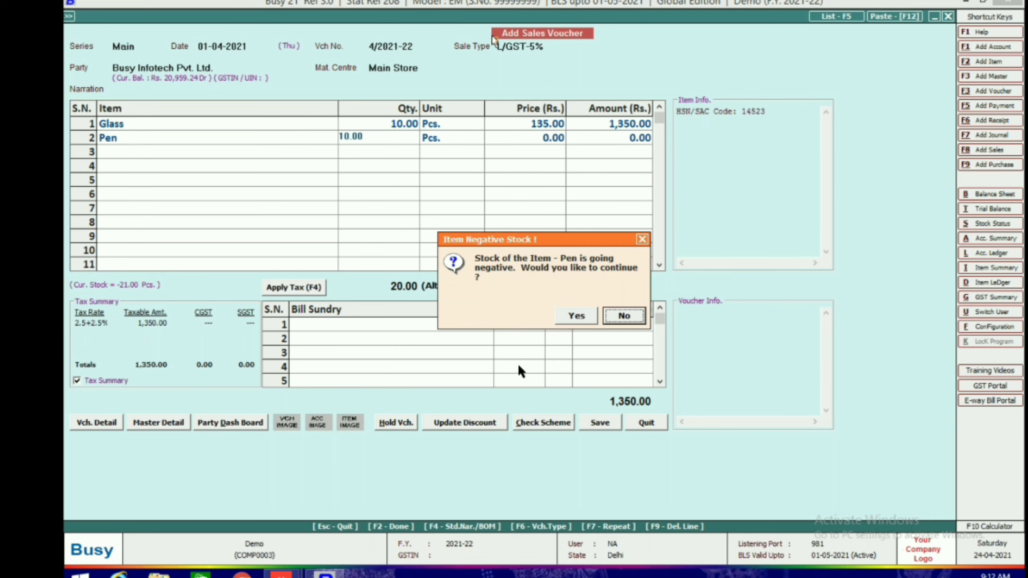
key("Return")
key("Return")
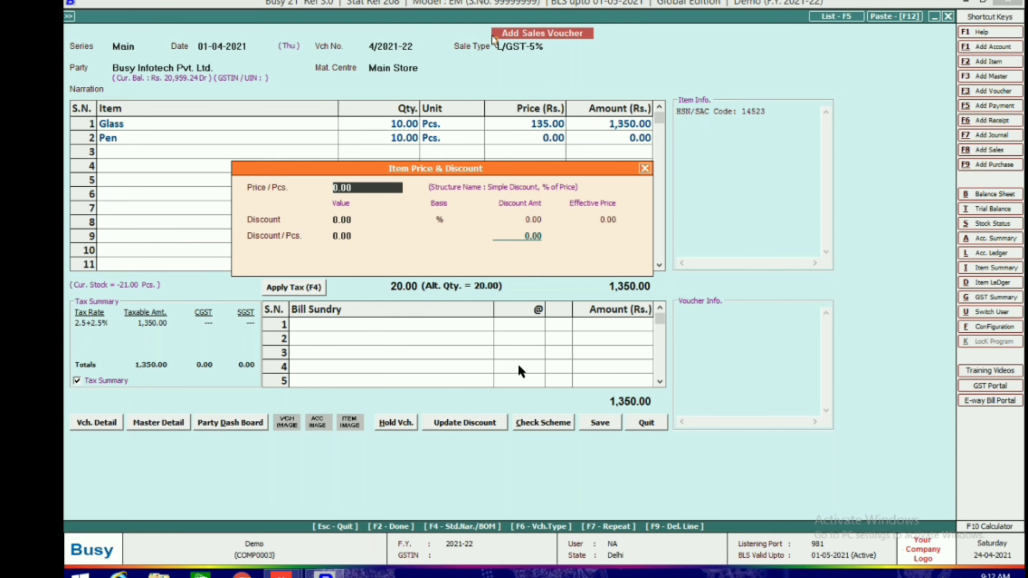
Set the Pen price to 25 per piece with a discount of 5 per piece
type("25")
key("Return")
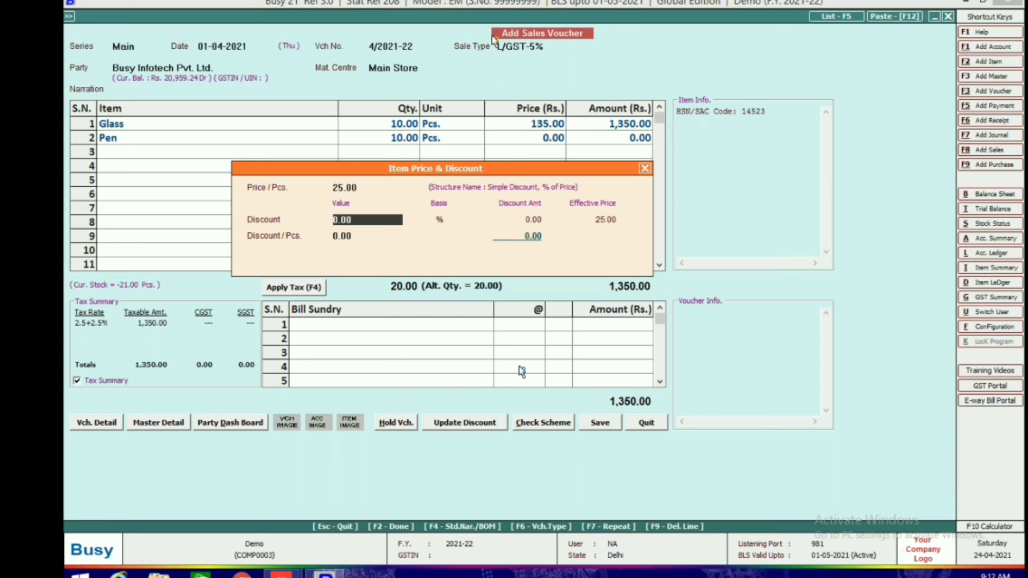
key("Return")
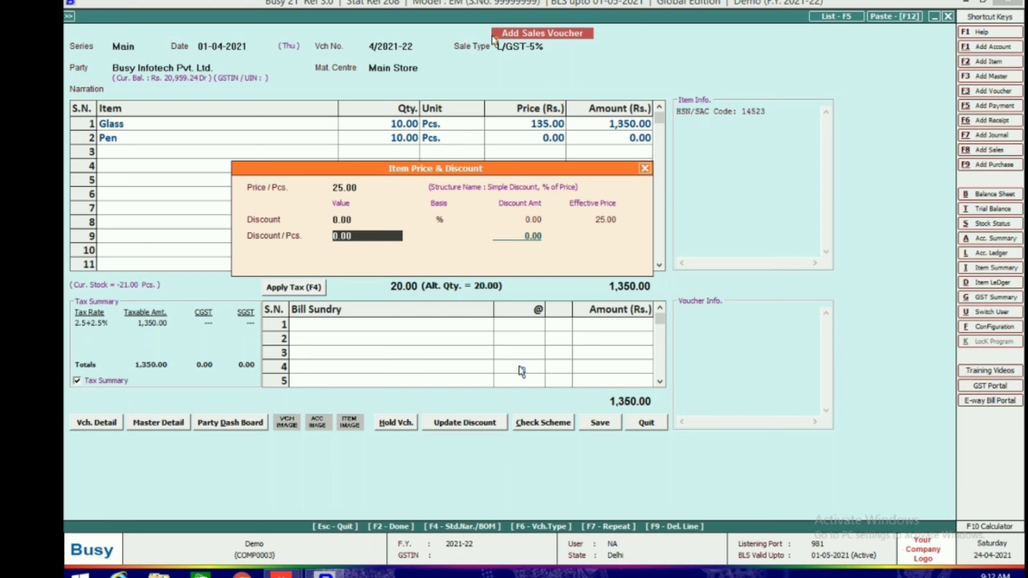
type("5")
key("Return")
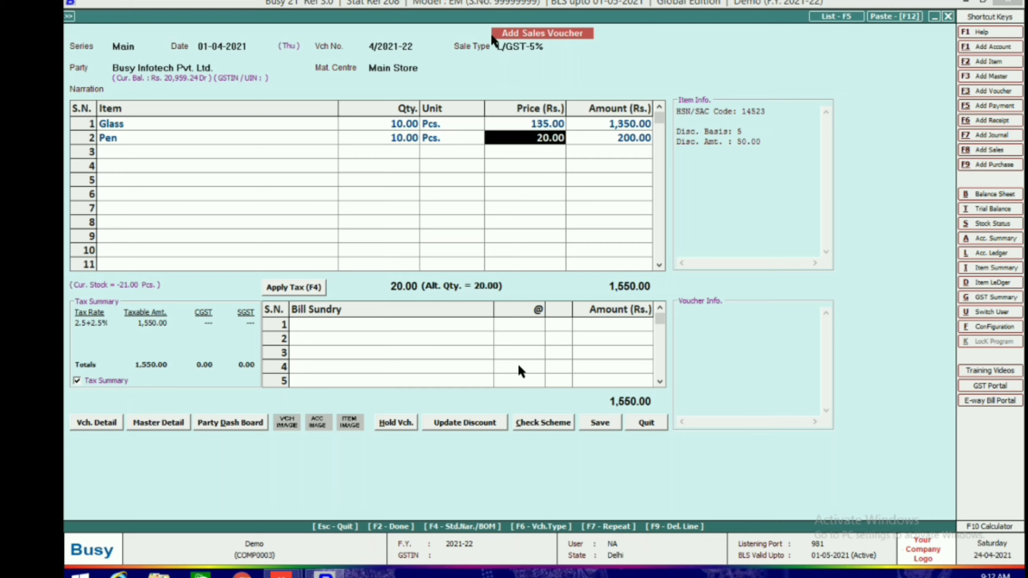
Apply the GST tax to the voucher and save it, agreeing to print the STANDARD sales invoice
left_click(293, 288)
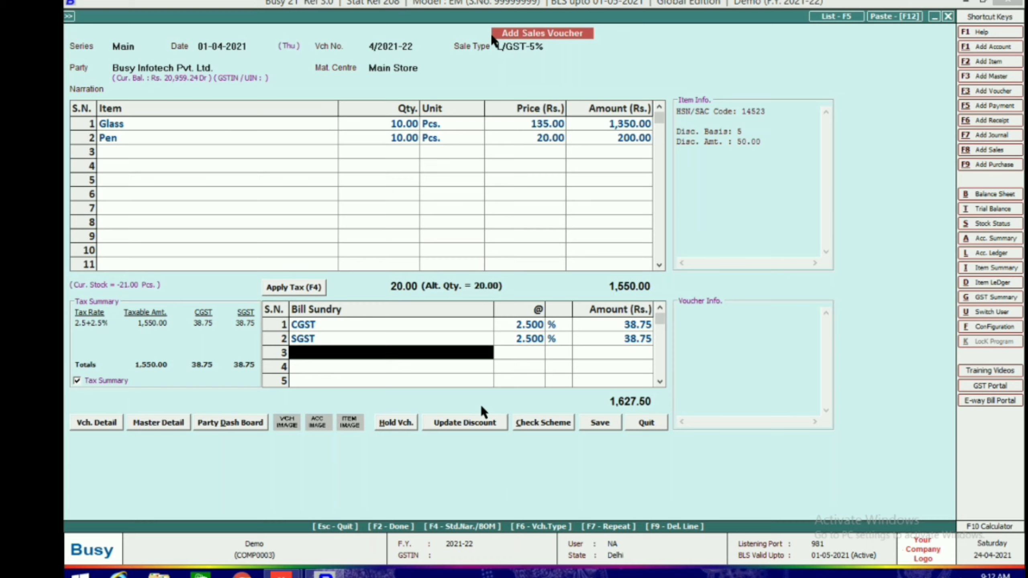
left_click(600, 422)
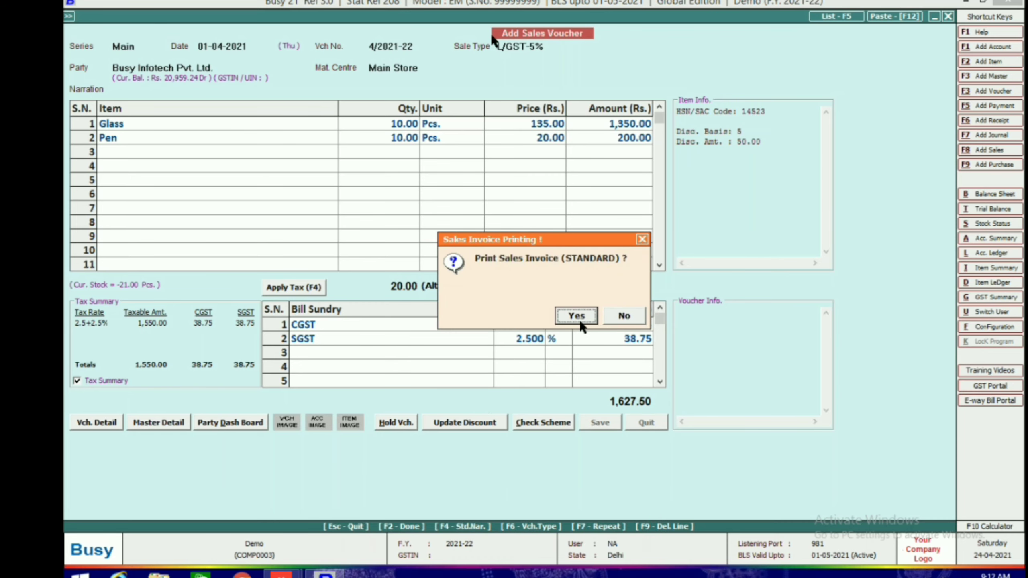
left_click(577, 316)
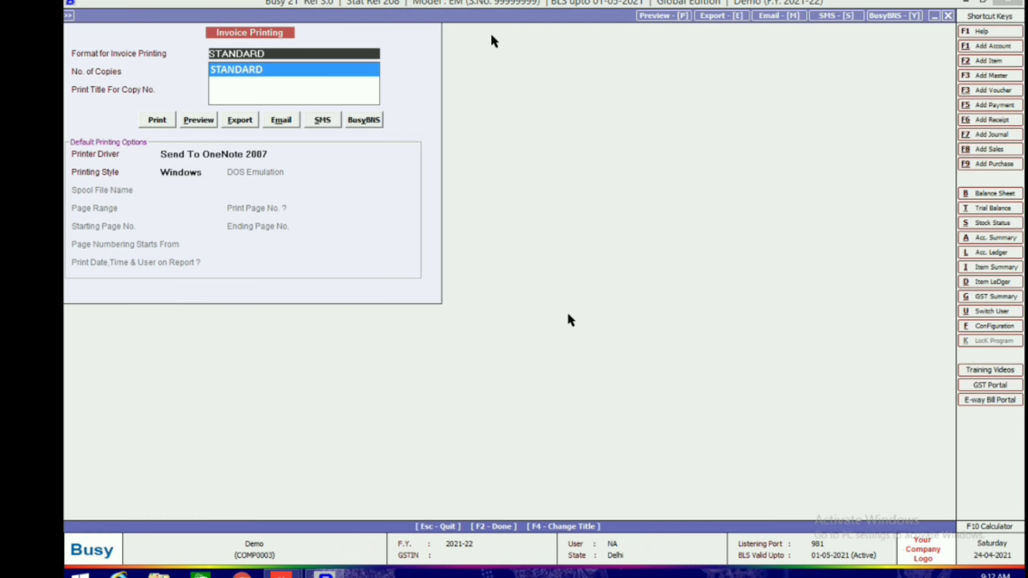
Preview the sales invoice at 120%, examine the list price and discount columns for both items, and close the preview
left_click(205, 121)
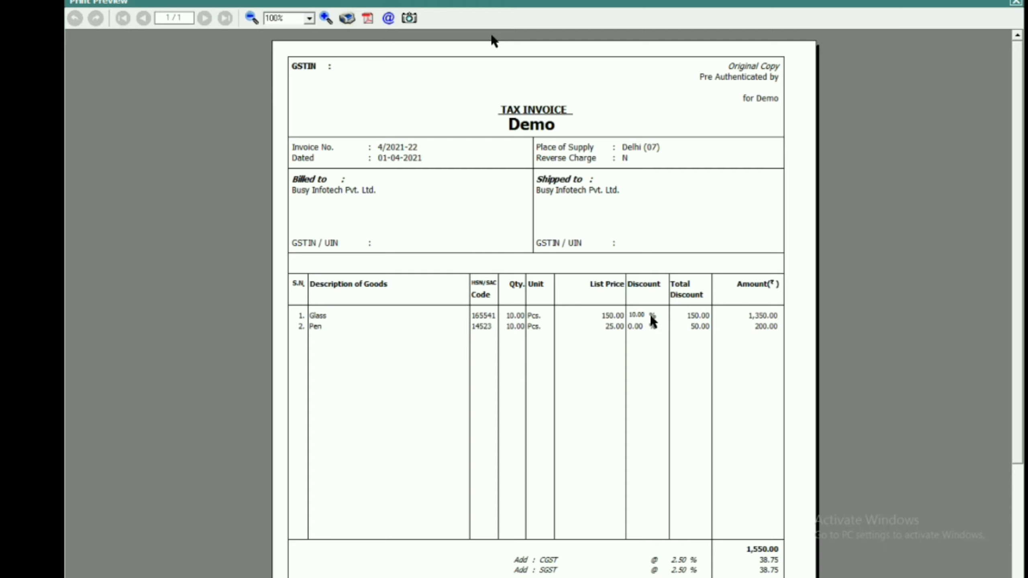
left_click(326, 18)
left_click(325, 18)
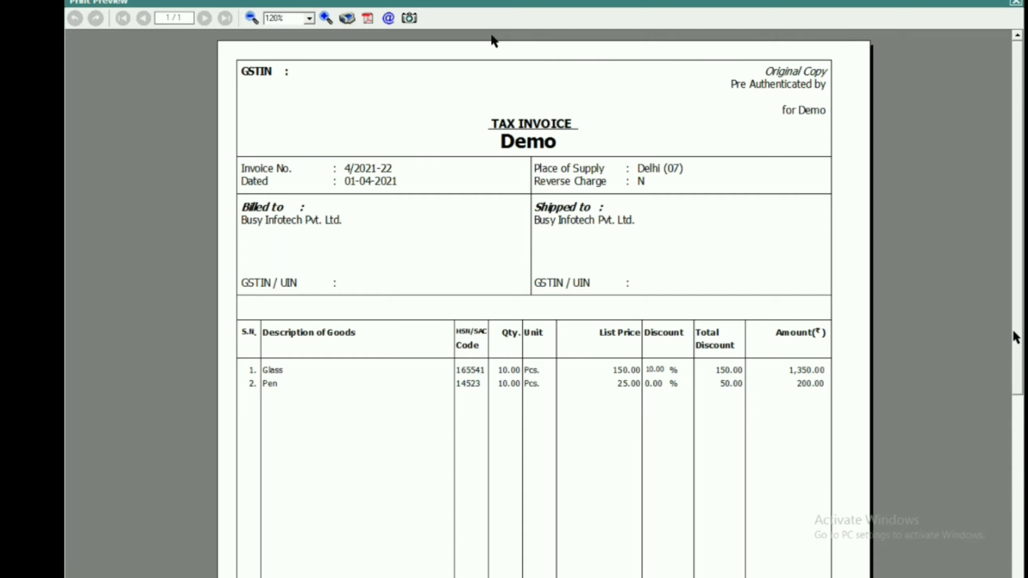
left_click_drag(1013, 331, 989, 172)
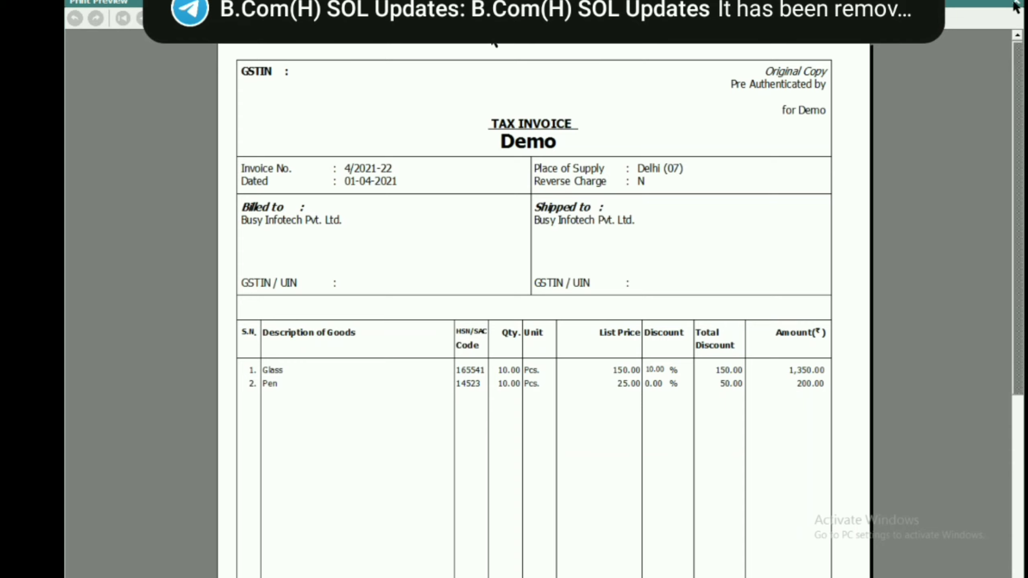
left_click(1016, 6)
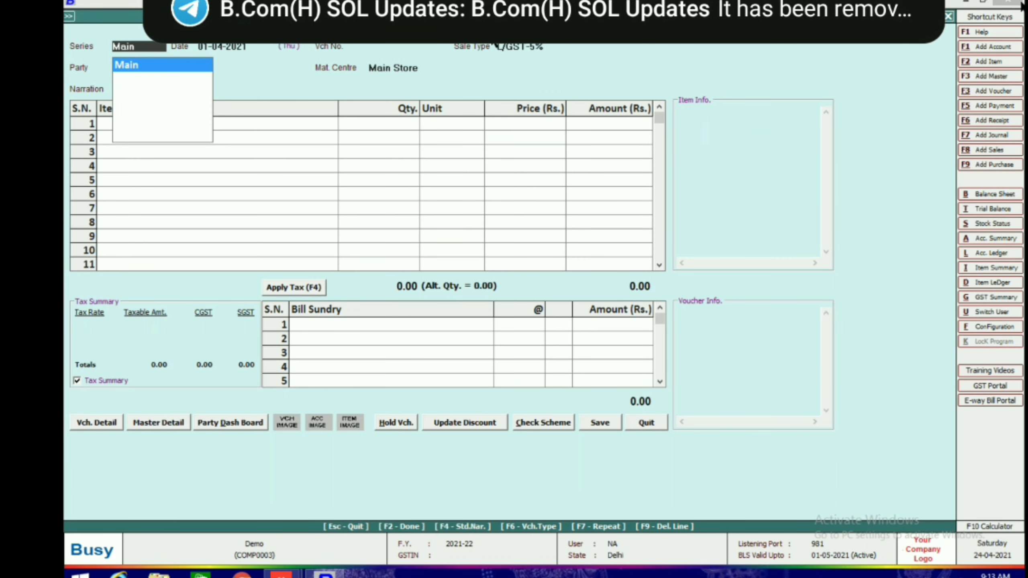